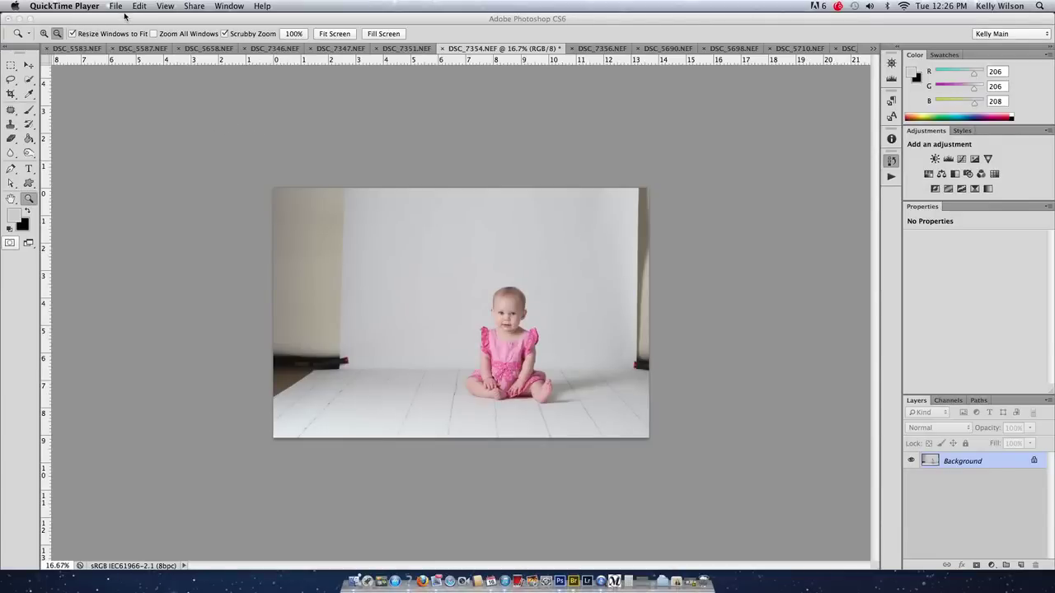
Step: Add a new empty Layer 1 above the baby photo
{"action": "left_click", "coordinate": [172, 157]}
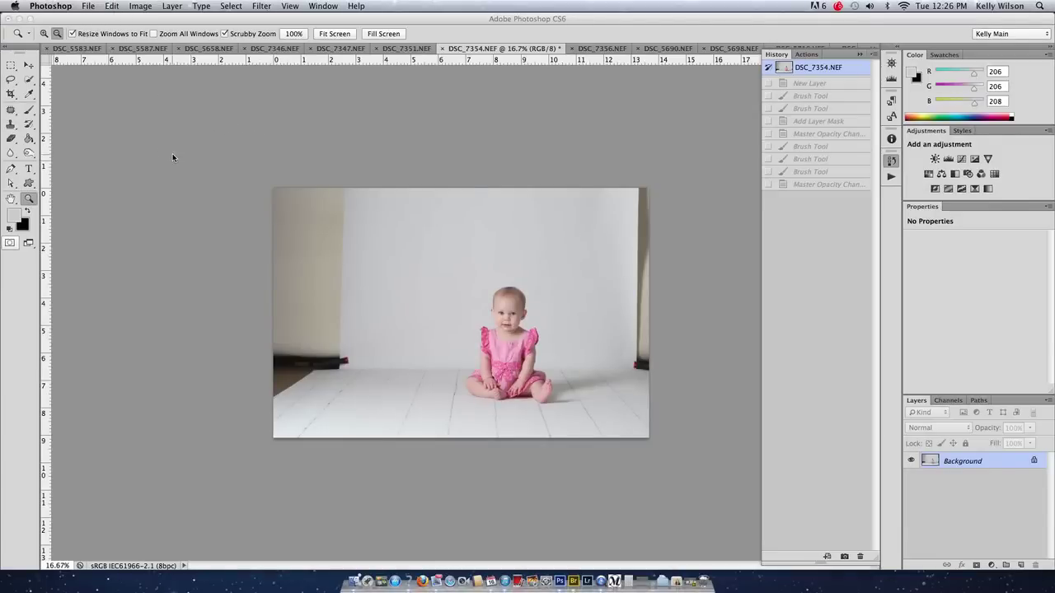
{"action": "left_click", "coordinate": [171, 6]}
{"action": "mouse_move", "coordinate": [181, 23]}
{"action": "left_click", "coordinate": [310, 23]}
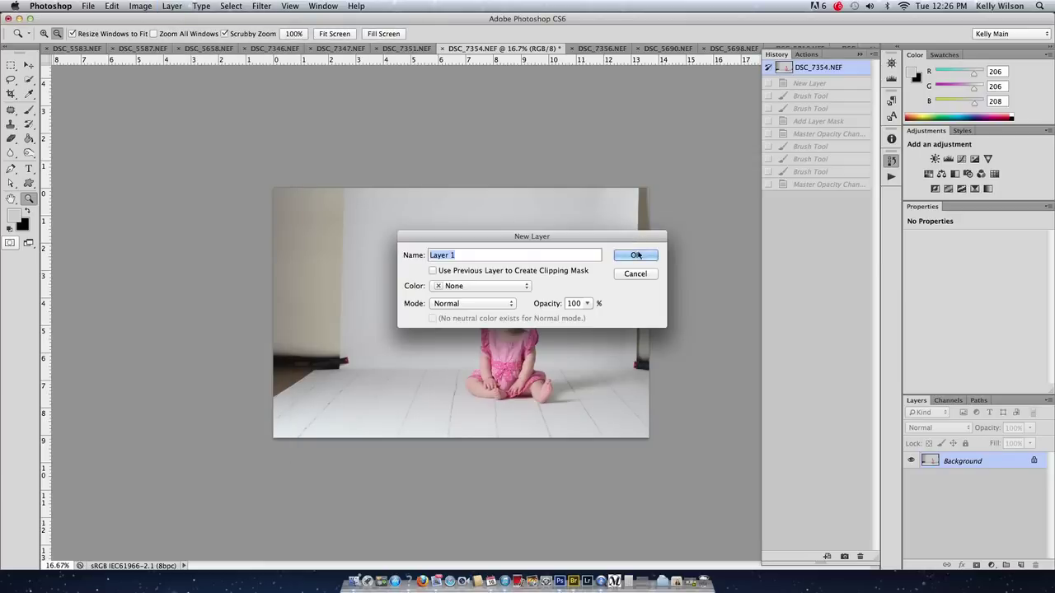
{"action": "left_click", "coordinate": [637, 256]}
Step: Set up the Brush tool at 0% hardness and 2632 px size
{"action": "left_click", "coordinate": [29, 110]}
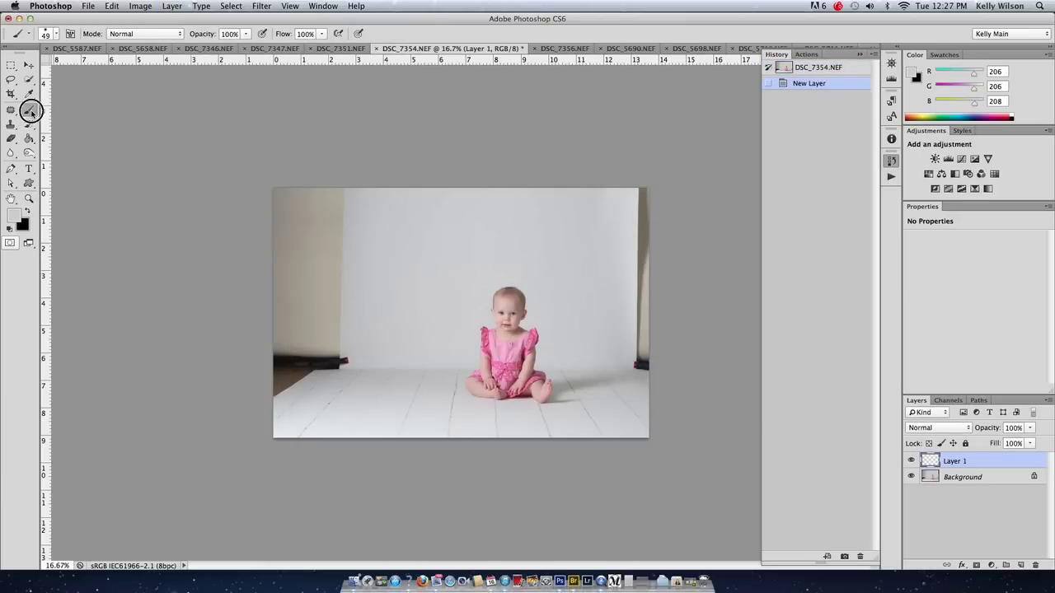
{"action": "left_click", "coordinate": [56, 36]}
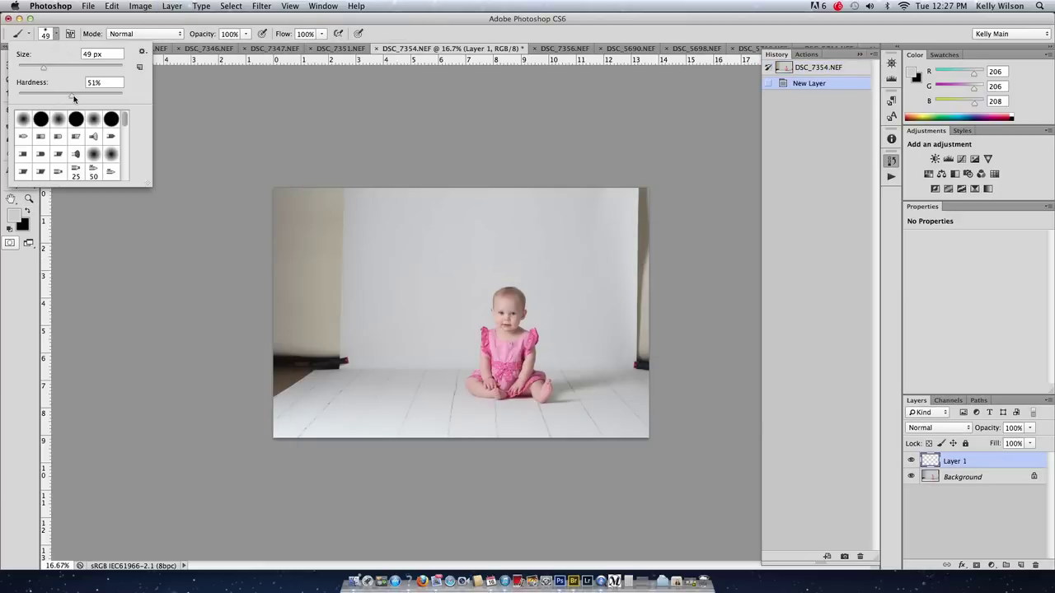
{"action": "left_click_drag", "start_coordinate": [73, 99], "coordinate": [19, 99]}
{"action": "left_click_drag", "start_coordinate": [46, 66], "coordinate": [96, 74]}
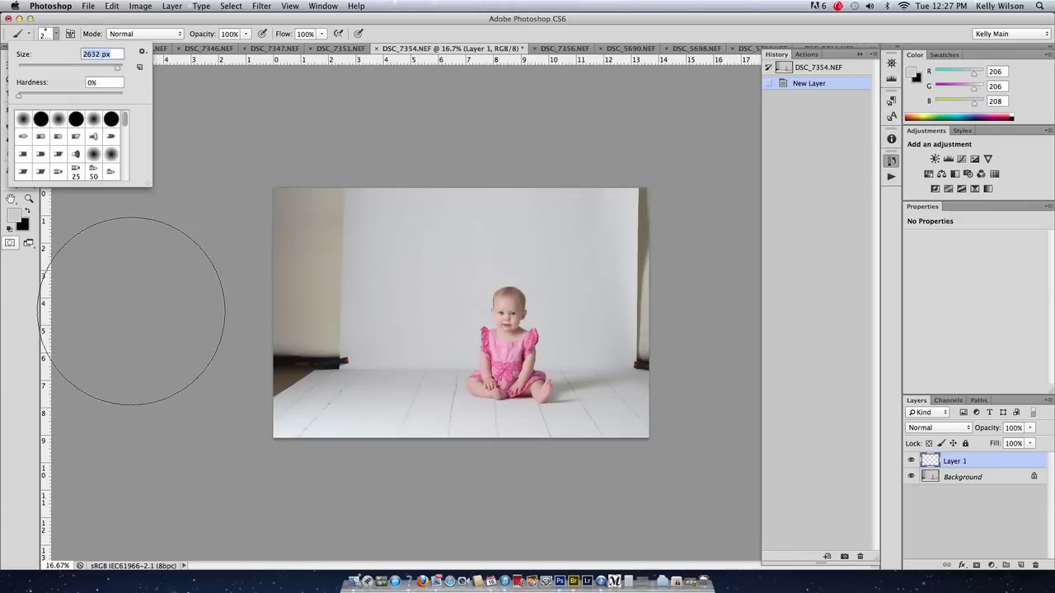
Step: Sample the backdrop's light grey #ceced0 as the foreground colour
{"action": "left_click", "coordinate": [146, 295]}
{"action": "left_click", "coordinate": [16, 223]}
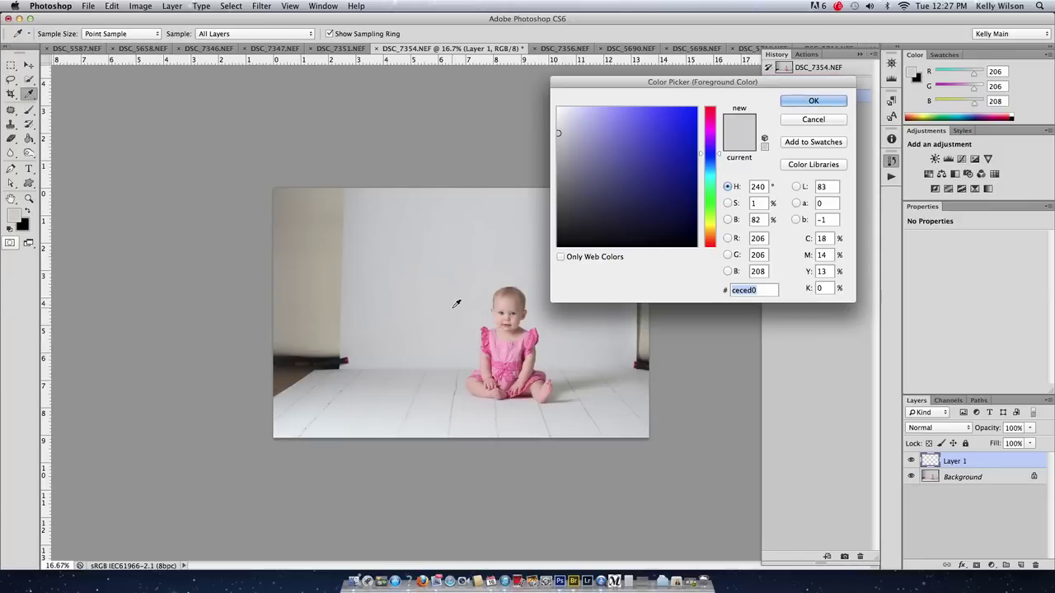
{"action": "left_click_drag", "start_coordinate": [492, 293], "coordinate": [494, 292]}
Step: Paint grey over the left wall, floor corner, lower-left patch and the top above the baby's head
{"action": "left_click", "coordinate": [826, 102]}
{"action": "key", "text": "b"}
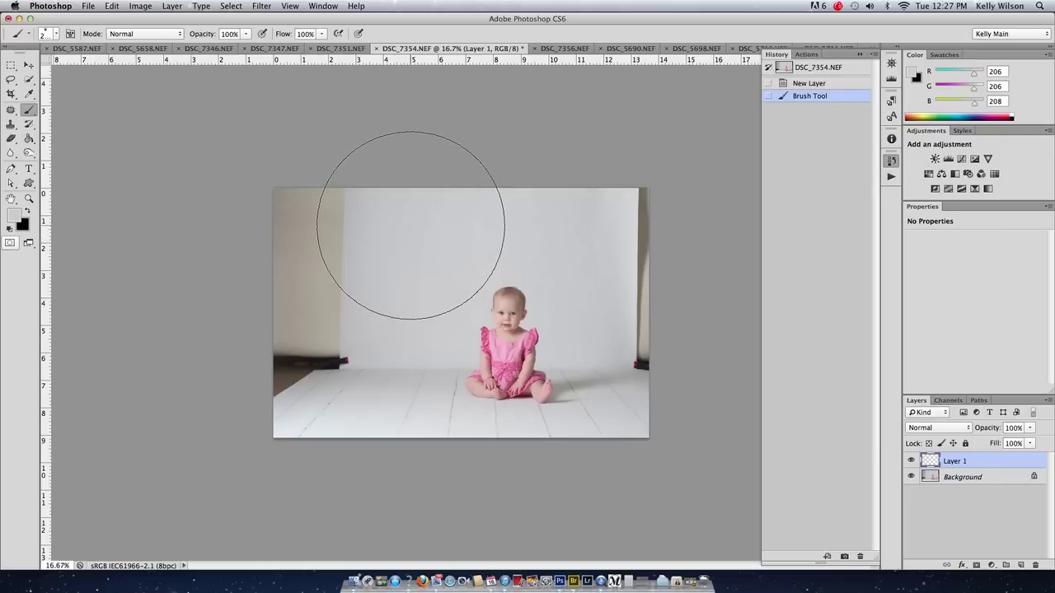
{"action": "mouse_move", "coordinate": [410, 225]}
{"action": "left_mouse_down"}
{"action": "mouse_move", "coordinate": [353, 248]}
{"action": "mouse_move", "coordinate": [332, 278]}
{"action": "mouse_move", "coordinate": [310, 275]}
{"action": "mouse_move", "coordinate": [492, 197]}
{"action": "mouse_move", "coordinate": [630, 233]}
{"action": "mouse_move", "coordinate": [644, 205]}
{"action": "mouse_move", "coordinate": [677, 298]}
{"action": "left_mouse_up"}
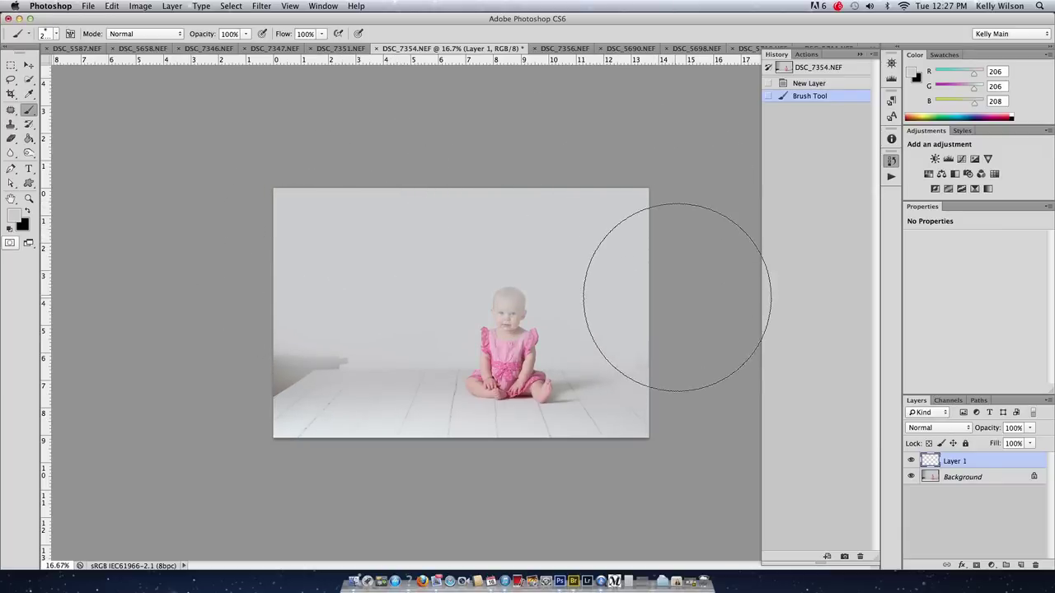
{"action": "mouse_move", "coordinate": [277, 338]}
{"action": "left_mouse_down"}
{"action": "mouse_move", "coordinate": [257, 322]}
{"action": "mouse_move", "coordinate": [285, 307]}
{"action": "left_mouse_up"}
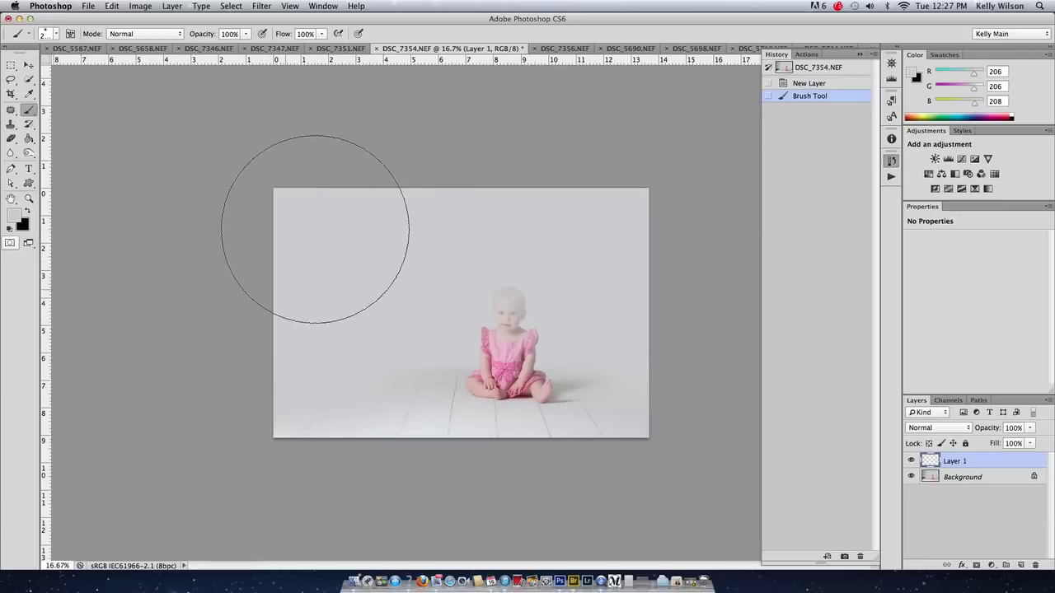
{"action": "mouse_move", "coordinate": [315, 228]}
{"action": "left_mouse_down"}
{"action": "mouse_move", "coordinate": [589, 224]}
{"action": "mouse_move", "coordinate": [412, 193]}
{"action": "mouse_move", "coordinate": [448, 206]}
{"action": "mouse_move", "coordinate": [461, 233]}
{"action": "mouse_move", "coordinate": [464, 219]}
{"action": "mouse_move", "coordinate": [506, 206]}
{"action": "mouse_move", "coordinate": [565, 239]}
{"action": "mouse_move", "coordinate": [516, 239]}
{"action": "mouse_move", "coordinate": [549, 238]}
{"action": "mouse_move", "coordinate": [483, 202]}
{"action": "mouse_move", "coordinate": [445, 239]}
{"action": "mouse_move", "coordinate": [422, 254]}
{"action": "mouse_move", "coordinate": [417, 240]}
{"action": "mouse_move", "coordinate": [412, 252]}
{"action": "mouse_move", "coordinate": [419, 236]}
{"action": "mouse_move", "coordinate": [494, 228]}
{"action": "mouse_move", "coordinate": [417, 222]}
{"action": "mouse_move", "coordinate": [486, 210]}
{"action": "left_mouse_up"}
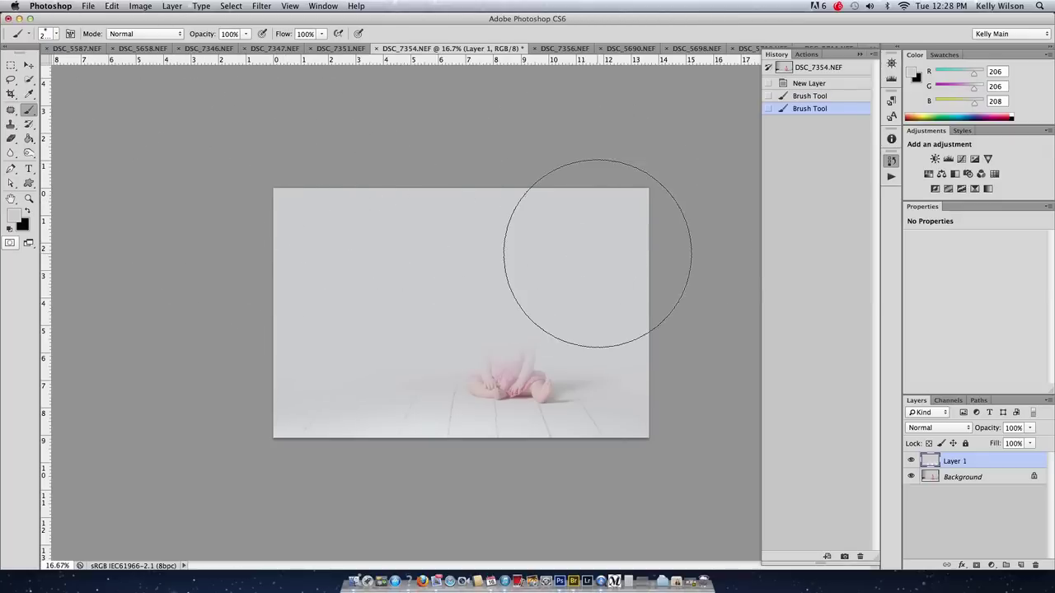
Step: Add a white layer mask to Layer 1 and zoom to 50% on the baby
{"action": "left_click", "coordinate": [976, 567]}
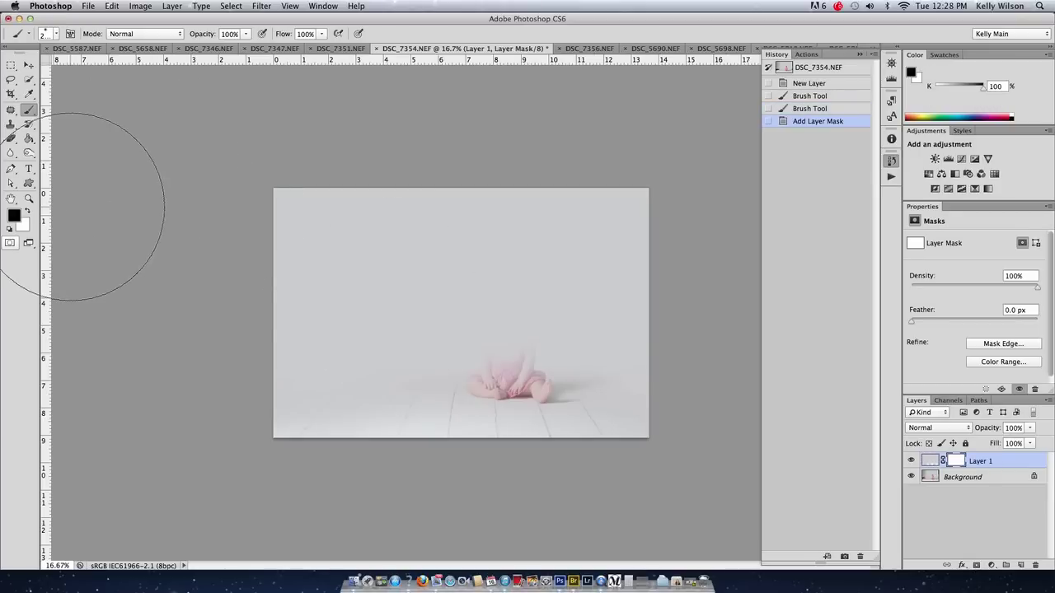
{"action": "left_click", "coordinate": [29, 198]}
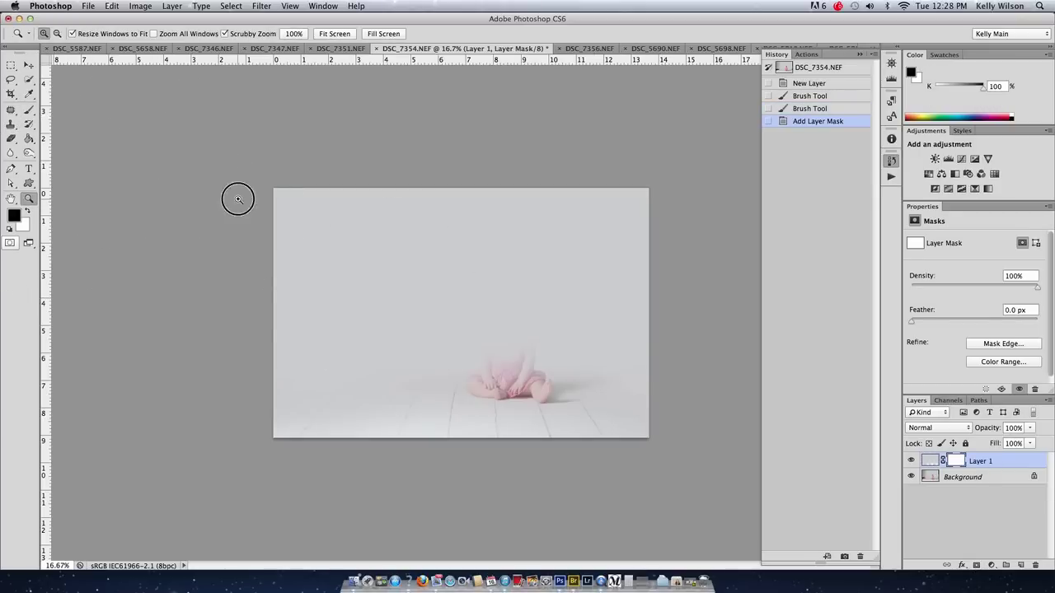
{"action": "key", "text": "super+equal"}
{"action": "key", "text": "super+equal"}
{"action": "key", "text": "super+equal"}
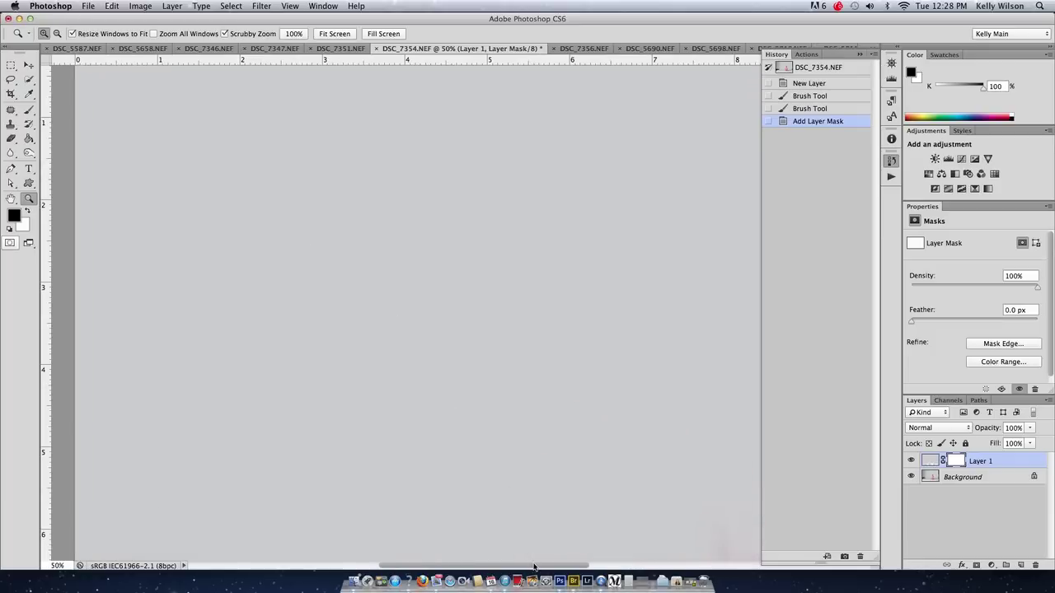
{"action": "left_click_drag", "start_coordinate": [534, 567], "coordinate": [590, 566]}
{"action": "scroll", "coordinate": [684, 365], "scroll_direction": "down", "scroll_amount": 5}
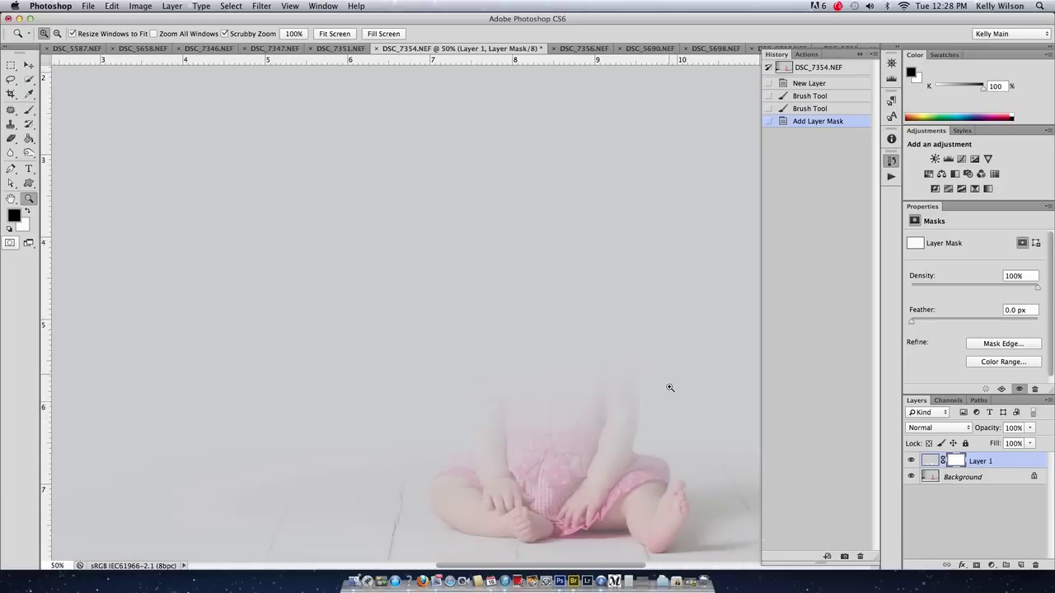
{"action": "scroll", "coordinate": [669, 388], "scroll_direction": "down", "scroll_amount": 2}
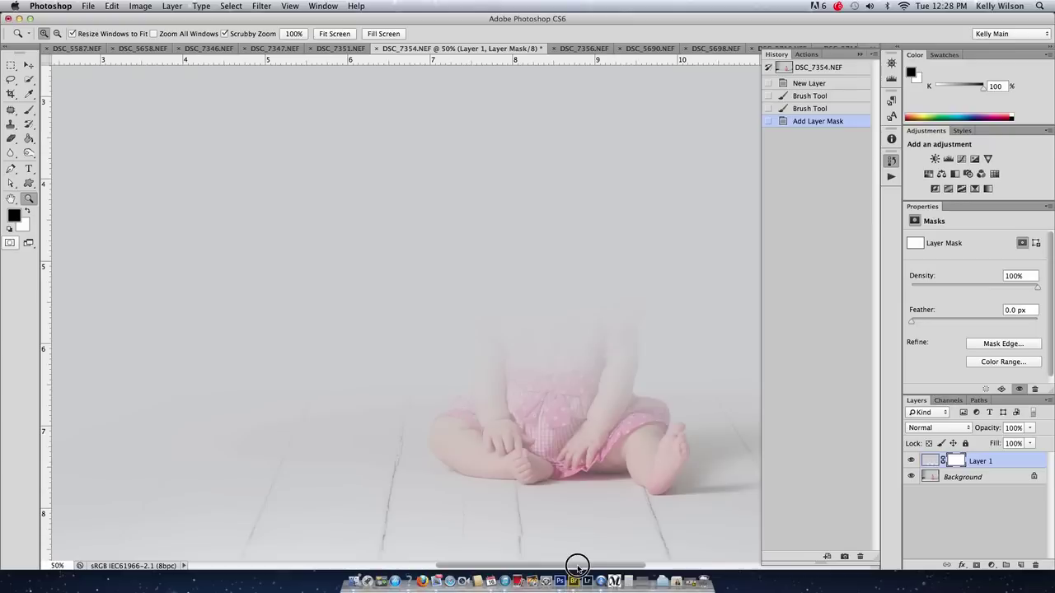
{"action": "left_click_drag", "start_coordinate": [578, 565], "coordinate": [592, 563]}
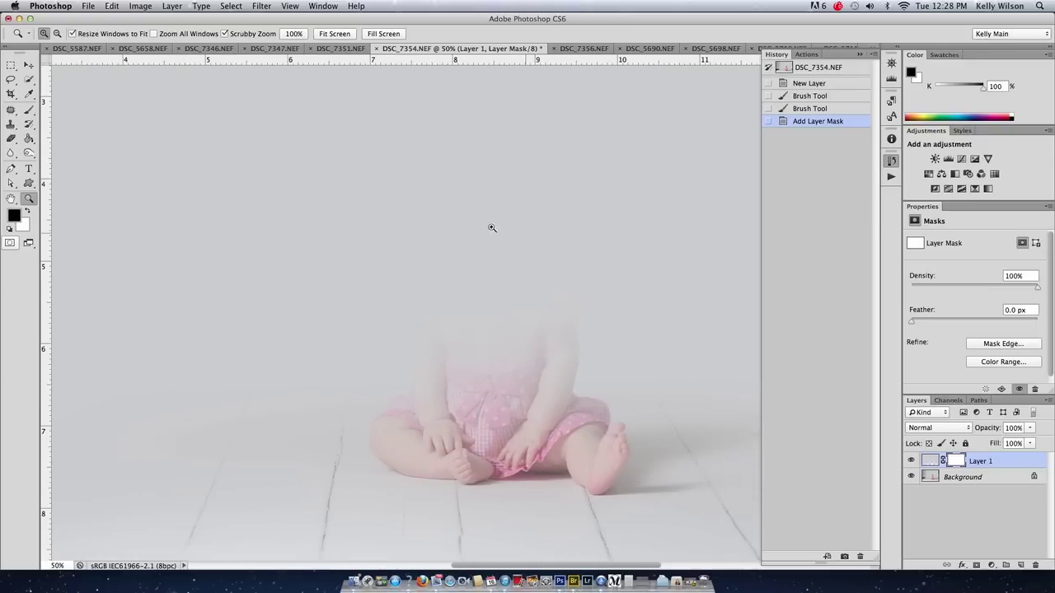
Step: Lower Layer 1 opacity to 33% and switch to a small, firmer brush
{"action": "left_click", "coordinate": [1030, 430]}
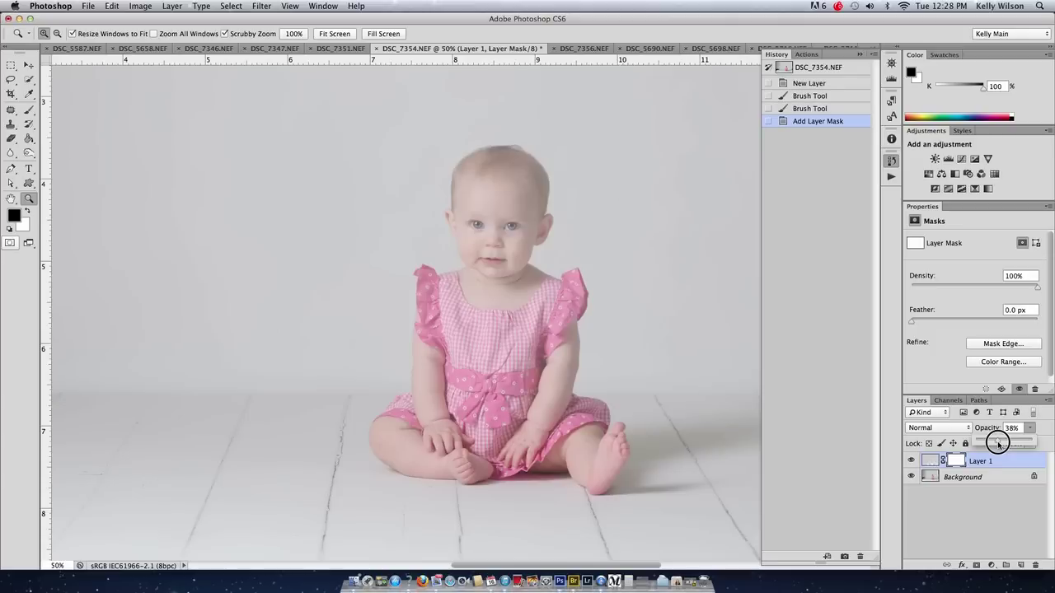
{"action": "left_click_drag", "start_coordinate": [995, 444], "coordinate": [994, 443]}
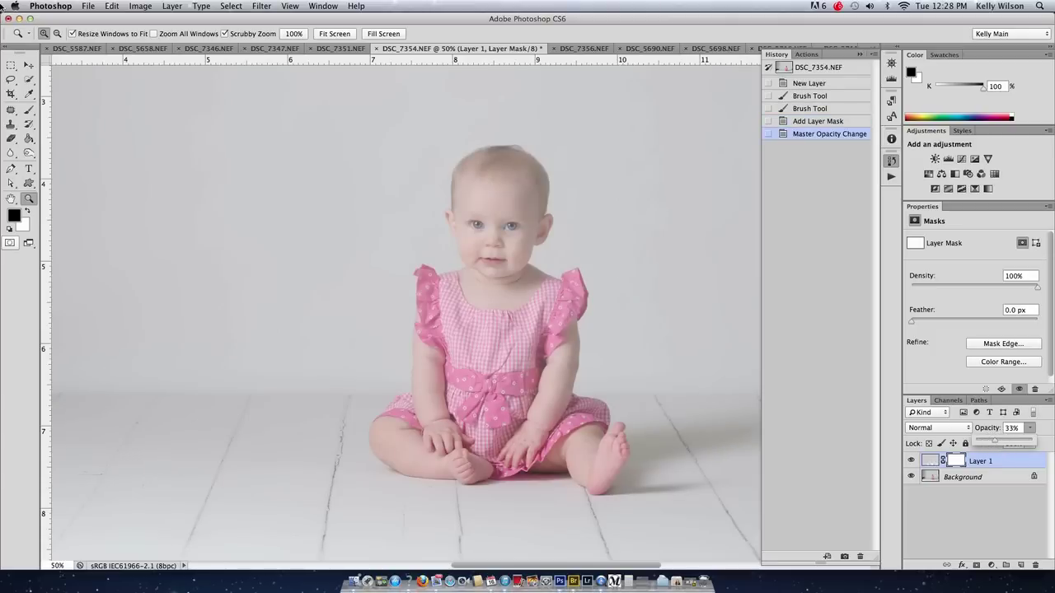
{"action": "left_click", "coordinate": [28, 113]}
{"action": "left_click", "coordinate": [52, 35]}
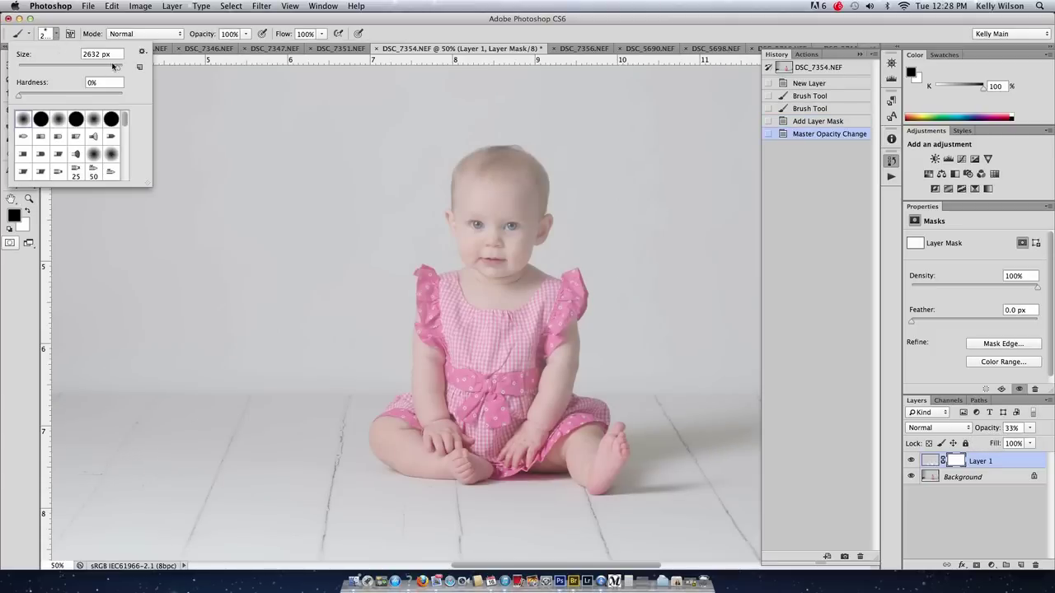
{"action": "left_click_drag", "start_coordinate": [117, 71], "coordinate": [79, 67]}
{"action": "left_click_drag", "start_coordinate": [16, 95], "coordinate": [35, 99]}
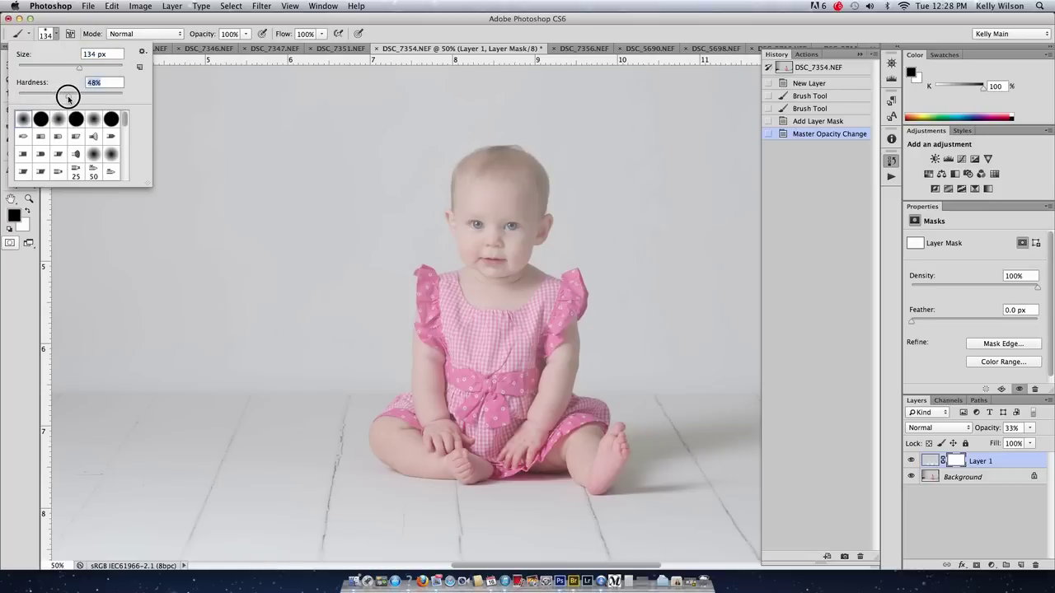
{"action": "left_click", "coordinate": [513, 181]}
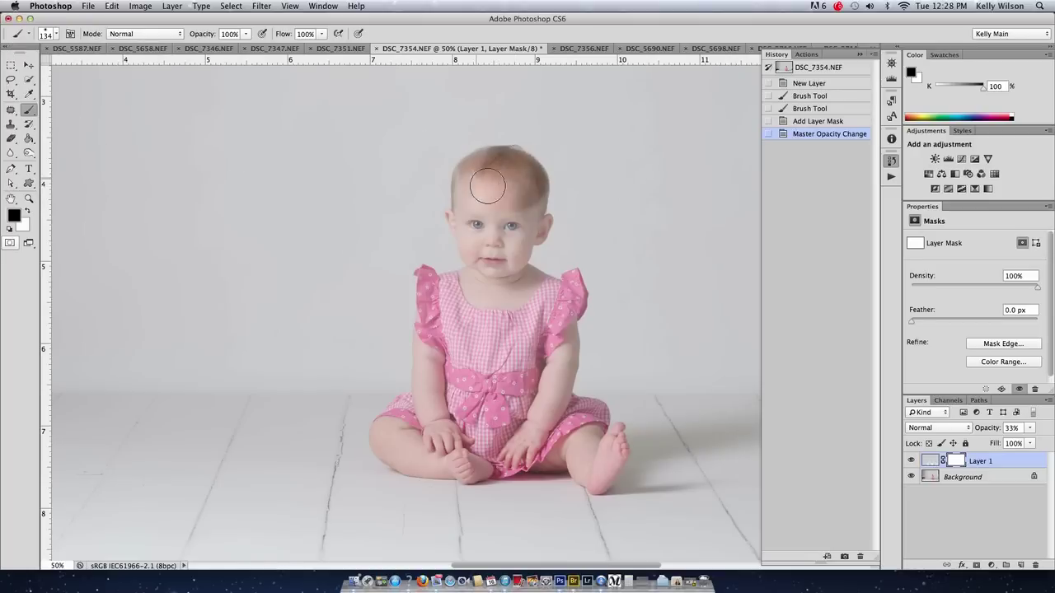
Step: Paint the mask to reveal the baby's face, dress, right arm, leg, foot, bow and hands
{"action": "mouse_move", "coordinate": [500, 211]}
{"action": "left_mouse_down"}
{"action": "mouse_move", "coordinate": [471, 242]}
{"action": "mouse_move", "coordinate": [463, 203]}
{"action": "mouse_move", "coordinate": [500, 229]}
{"action": "mouse_move", "coordinate": [506, 213]}
{"action": "mouse_move", "coordinate": [454, 309]}
{"action": "left_mouse_up"}
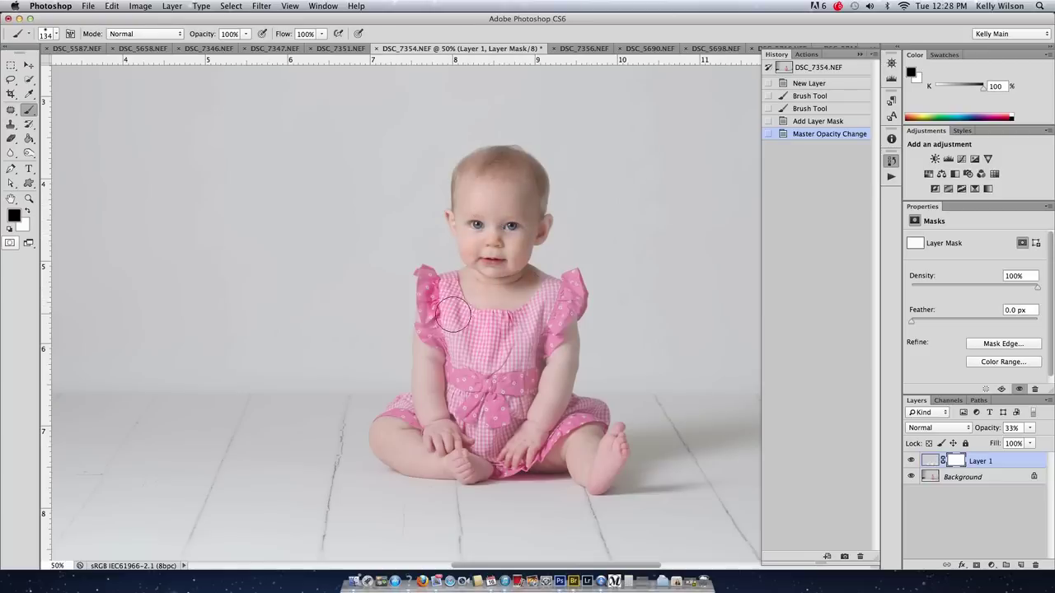
{"action": "mouse_move", "coordinate": [514, 329]}
{"action": "left_mouse_down"}
{"action": "mouse_move", "coordinate": [560, 322]}
{"action": "mouse_move", "coordinate": [569, 295]}
{"action": "left_mouse_up"}
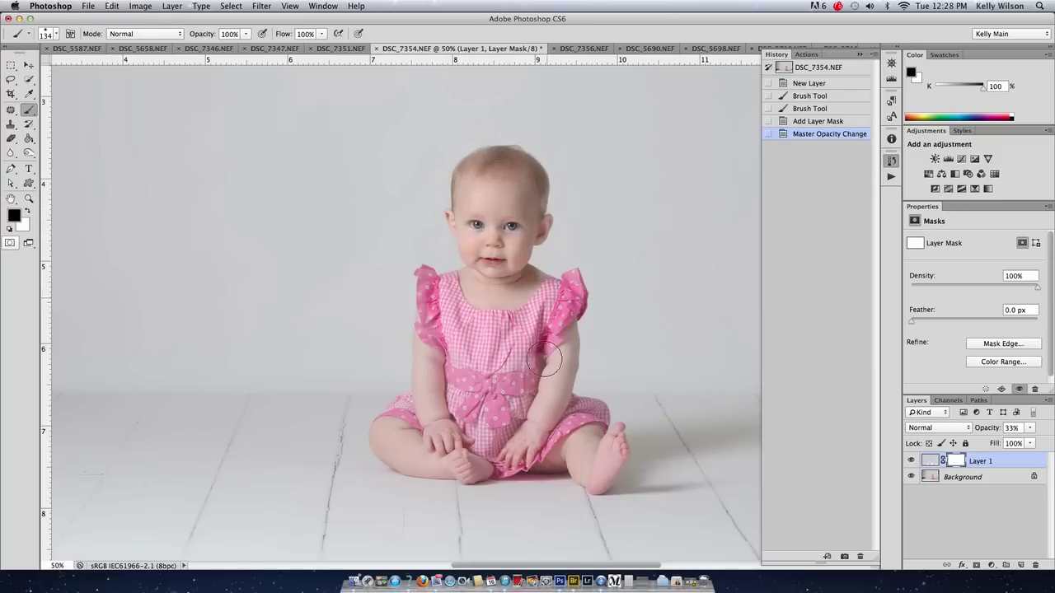
{"action": "mouse_move", "coordinate": [544, 358]}
{"action": "left_mouse_down"}
{"action": "mouse_move", "coordinate": [564, 416]}
{"action": "mouse_move", "coordinate": [546, 340]}
{"action": "mouse_move", "coordinate": [540, 431]}
{"action": "mouse_move", "coordinate": [590, 450]}
{"action": "mouse_move", "coordinate": [594, 424]}
{"action": "mouse_move", "coordinate": [527, 449]}
{"action": "mouse_move", "coordinate": [433, 450]}
{"action": "mouse_move", "coordinate": [424, 383]}
{"action": "mouse_move", "coordinate": [439, 320]}
{"action": "left_mouse_up"}
{"action": "mouse_move", "coordinate": [495, 356]}
{"action": "left_mouse_down"}
{"action": "mouse_move", "coordinate": [514, 415]}
{"action": "mouse_move", "coordinate": [468, 425]}
{"action": "mouse_move", "coordinate": [493, 456]}
{"action": "left_mouse_up"}
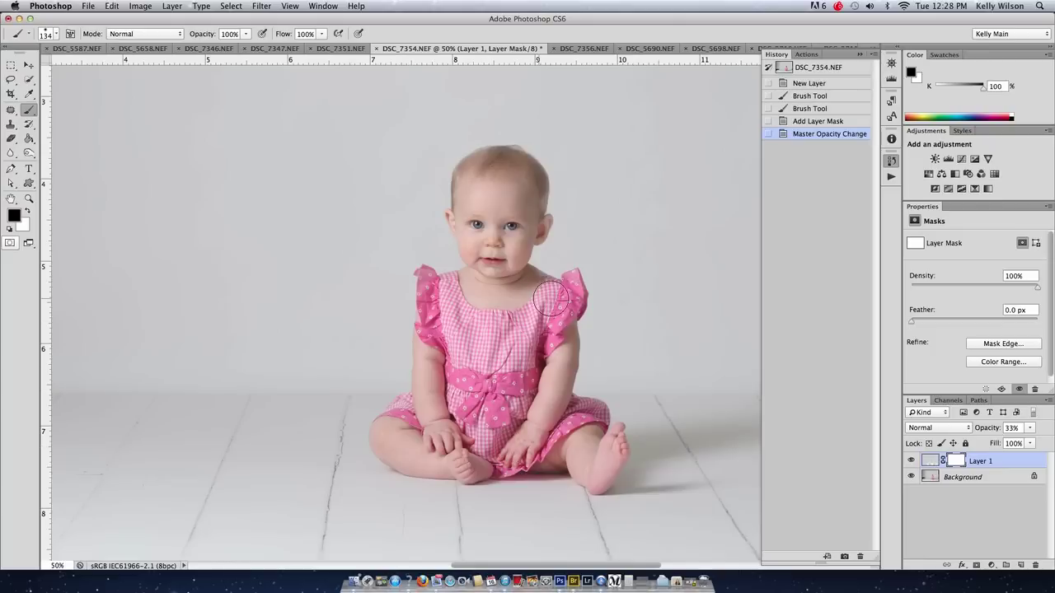
Step: Reveal the baby's head and shrink the brush to 58 px for edge work
{"action": "left_click_drag", "start_coordinate": [496, 191], "coordinate": [493, 183]}
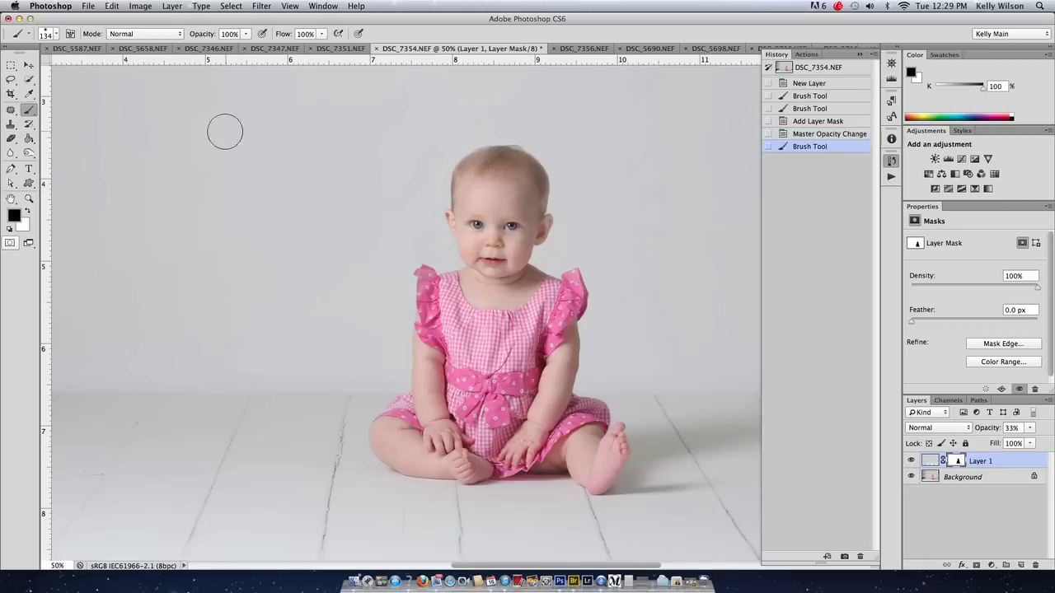
{"action": "left_click", "coordinate": [56, 35]}
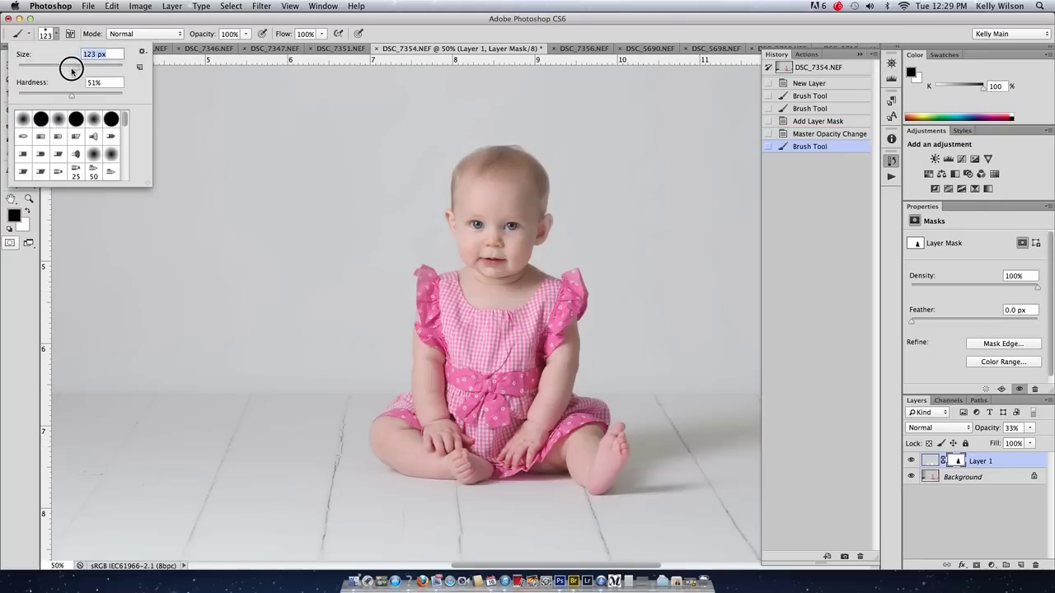
{"action": "left_click_drag", "start_coordinate": [72, 70], "coordinate": [45, 75]}
{"action": "key", "text": "Return"}
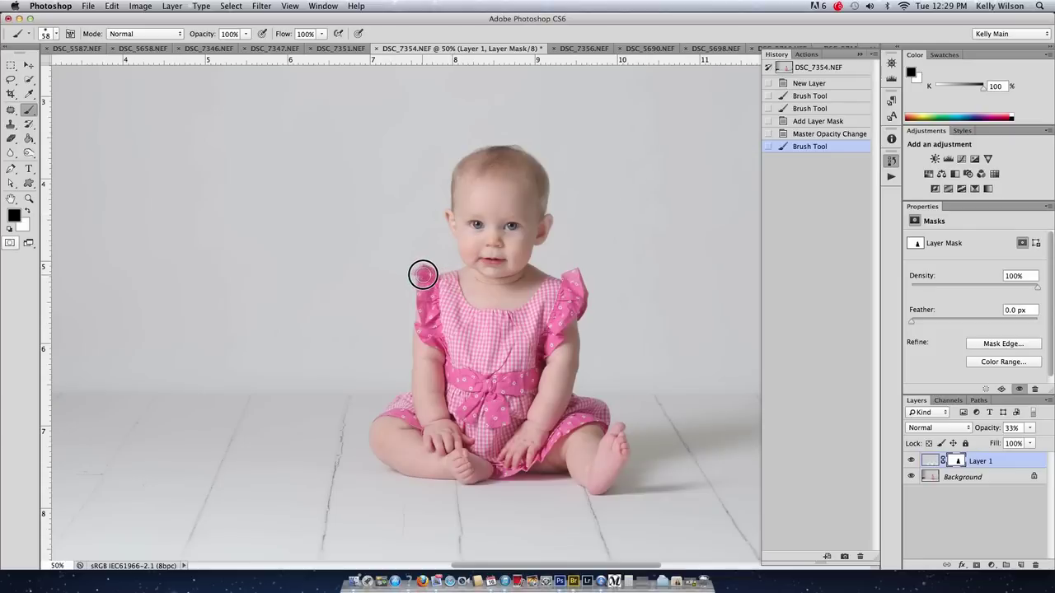
Step: Reveal the left shoulder ruffle, right foot edge and right sleeve through the mask
{"action": "mouse_move", "coordinate": [420, 275]}
{"action": "left_mouse_down"}
{"action": "mouse_move", "coordinate": [422, 402]}
{"action": "mouse_move", "coordinate": [382, 418]}
{"action": "mouse_move", "coordinate": [386, 441]}
{"action": "mouse_move", "coordinate": [377, 440]}
{"action": "mouse_move", "coordinate": [439, 468]}
{"action": "mouse_move", "coordinate": [396, 464]}
{"action": "mouse_move", "coordinate": [408, 469]}
{"action": "mouse_move", "coordinate": [473, 469]}
{"action": "mouse_move", "coordinate": [459, 480]}
{"action": "mouse_move", "coordinate": [473, 475]}
{"action": "mouse_move", "coordinate": [421, 295]}
{"action": "left_mouse_up"}
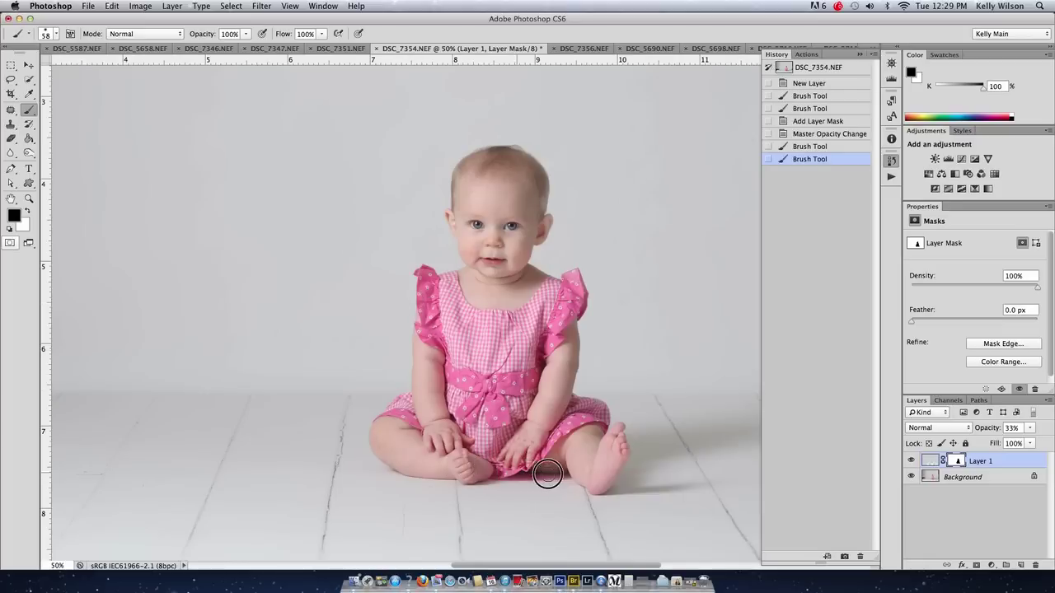
{"action": "mouse_move", "coordinate": [548, 474]}
{"action": "left_mouse_down"}
{"action": "mouse_move", "coordinate": [599, 484]}
{"action": "mouse_move", "coordinate": [618, 429]}
{"action": "mouse_move", "coordinate": [623, 450]}
{"action": "mouse_move", "coordinate": [596, 487]}
{"action": "mouse_move", "coordinate": [607, 464]}
{"action": "left_mouse_up"}
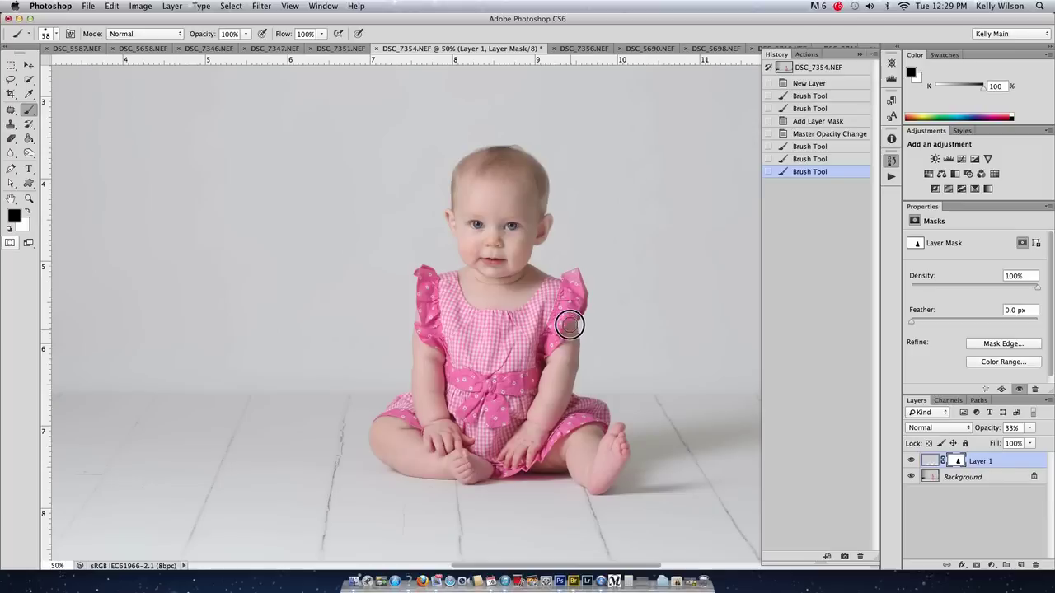
{"action": "mouse_move", "coordinate": [582, 298]}
{"action": "left_mouse_down"}
{"action": "mouse_move", "coordinate": [575, 272]}
{"action": "mouse_move", "coordinate": [545, 285]}
{"action": "mouse_move", "coordinate": [525, 268]}
{"action": "mouse_move", "coordinate": [571, 289]}
{"action": "mouse_move", "coordinate": [513, 285]}
{"action": "mouse_move", "coordinate": [506, 258]}
{"action": "mouse_move", "coordinate": [525, 248]}
{"action": "mouse_move", "coordinate": [543, 195]}
{"action": "mouse_move", "coordinate": [537, 171]}
{"action": "mouse_move", "coordinate": [538, 207]}
{"action": "mouse_move", "coordinate": [523, 168]}
{"action": "mouse_move", "coordinate": [525, 199]}
{"action": "mouse_move", "coordinate": [516, 173]}
{"action": "mouse_move", "coordinate": [475, 257]}
{"action": "mouse_move", "coordinate": [487, 349]}
{"action": "left_mouse_up"}
Step: Raise Layer 1's opacity back to 100%
{"action": "scroll", "coordinate": [570, 447], "scroll_direction": "down", "scroll_amount": 3}
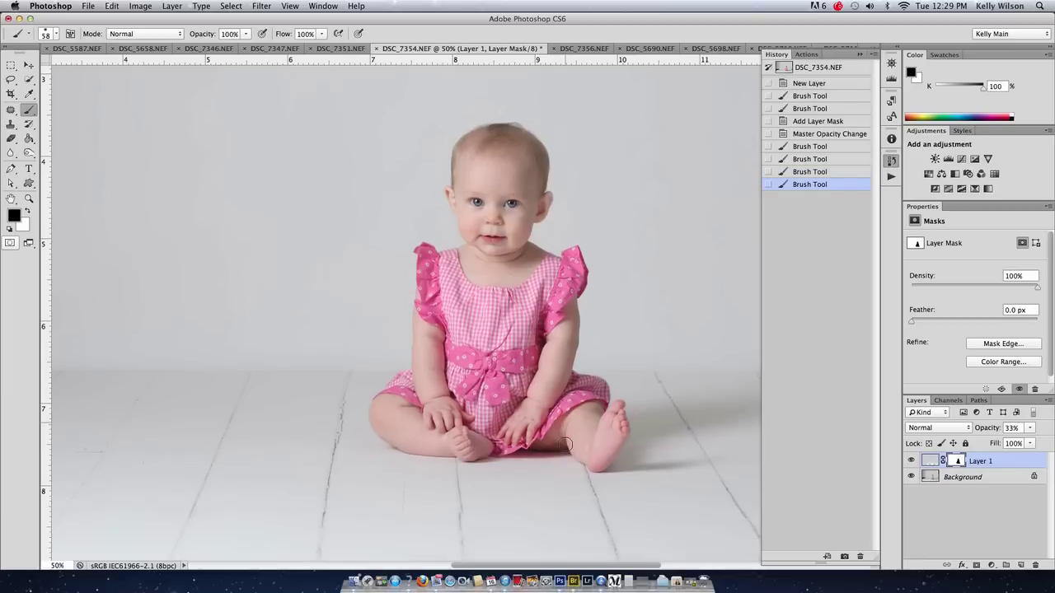
{"action": "left_click", "coordinate": [1031, 429]}
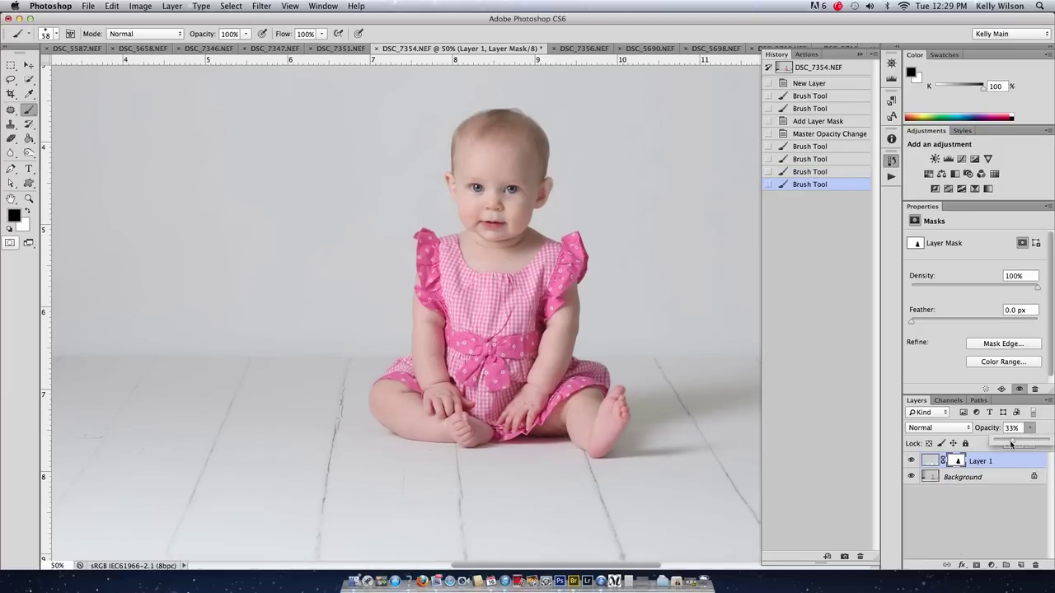
{"action": "left_click_drag", "start_coordinate": [1036, 443], "coordinate": [1035, 442]}
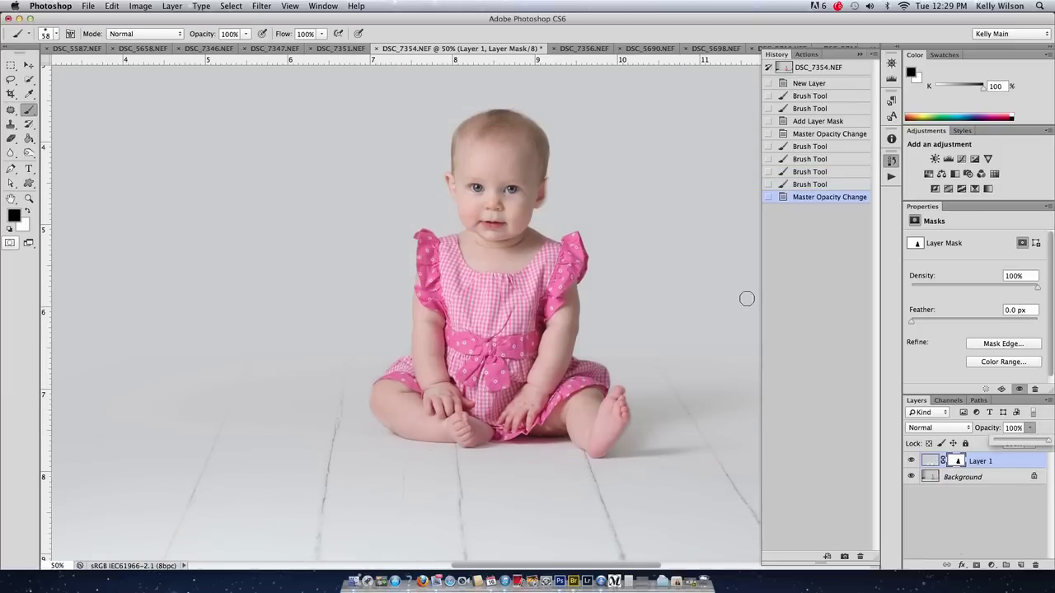
Step: Reveal the head's top edge and touch up the mask around the right leg and foot
{"action": "left_click", "coordinate": [539, 200]}
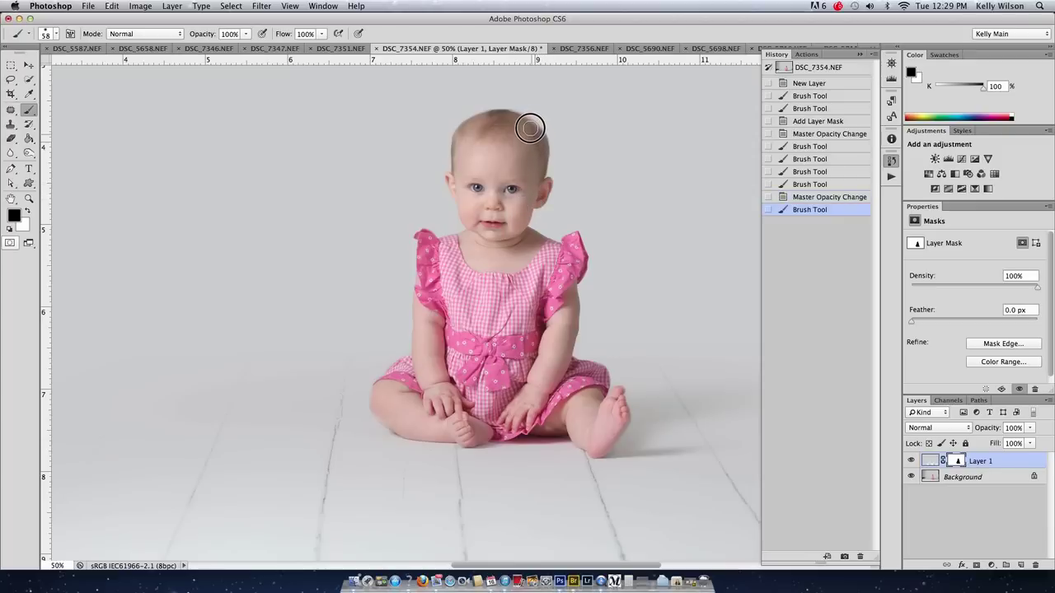
{"action": "left_click", "coordinate": [505, 117]}
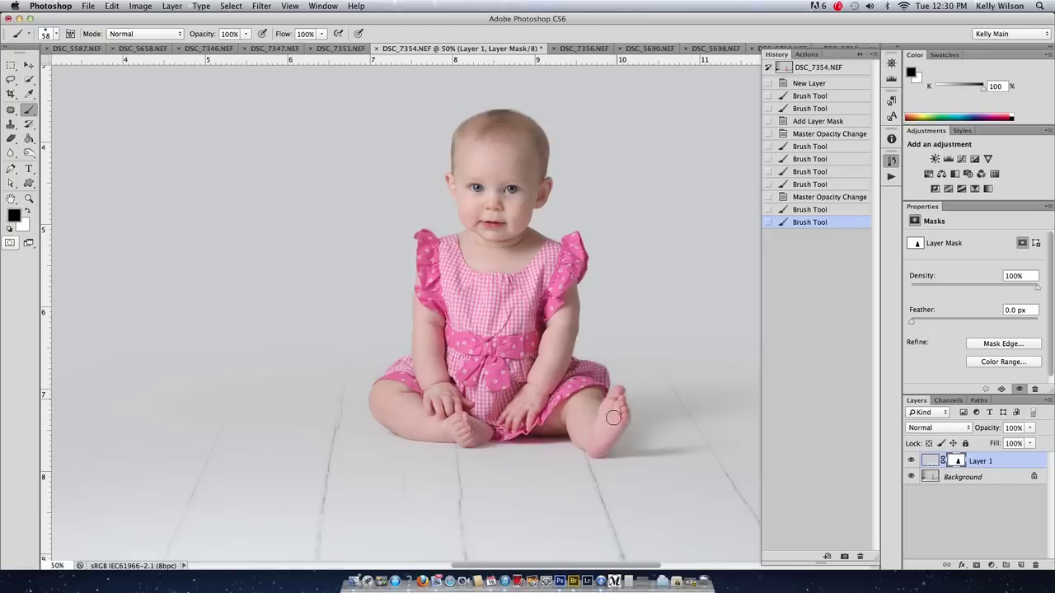
{"action": "left_click_drag", "start_coordinate": [613, 418], "coordinate": [598, 407]}
{"action": "left_click_drag", "start_coordinate": [591, 369], "coordinate": [609, 412]}
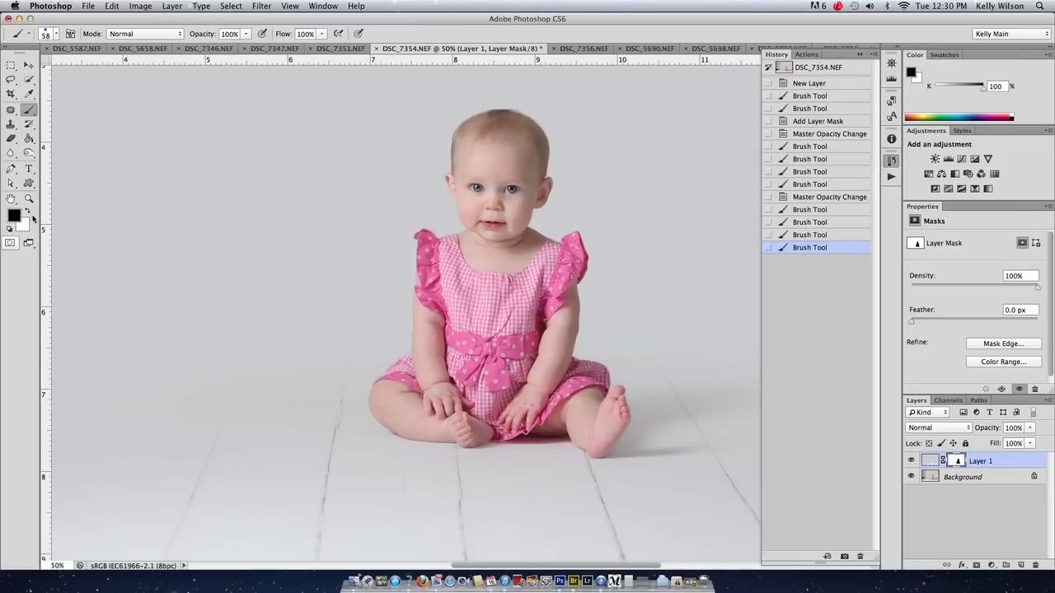
Step: Paint white with a 25 px brush to restore grey along the right foot's edge
{"action": "left_click", "coordinate": [28, 210]}
{"action": "left_click", "coordinate": [55, 34]}
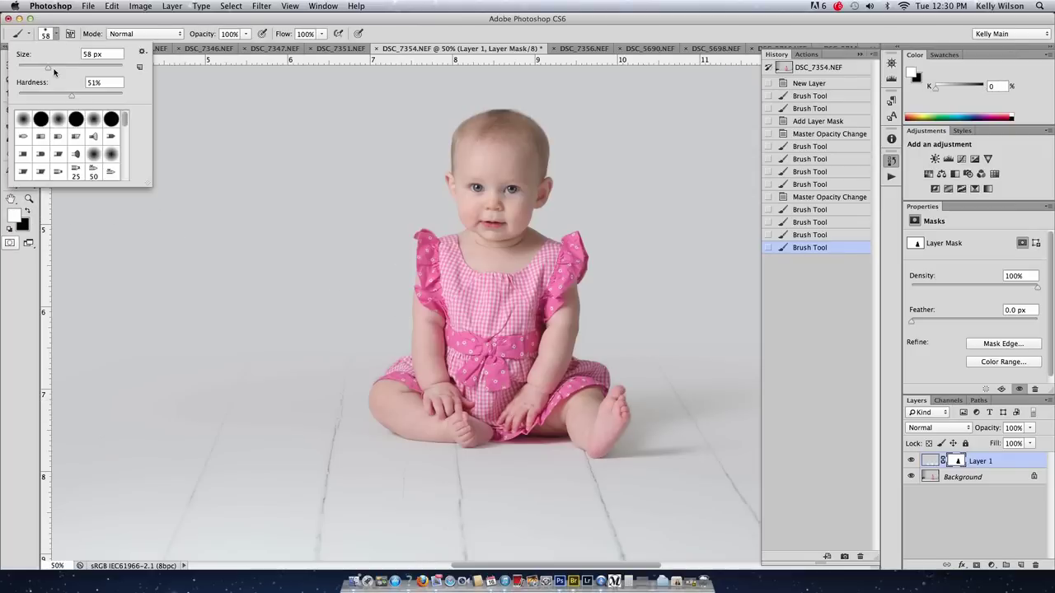
{"action": "left_click_drag", "start_coordinate": [54, 71], "coordinate": [31, 66]}
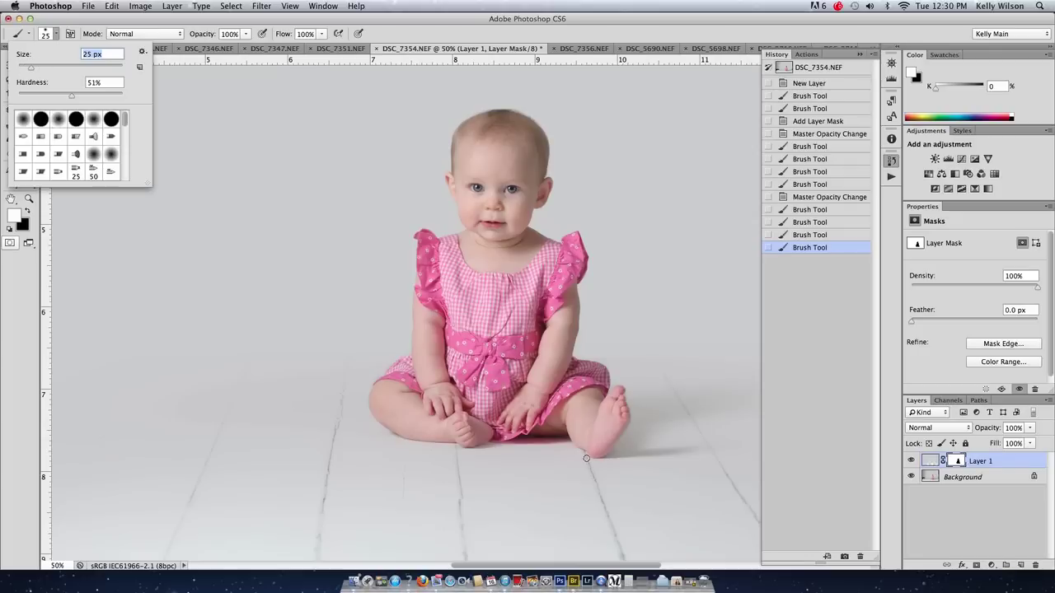
{"action": "left_click", "coordinate": [626, 396]}
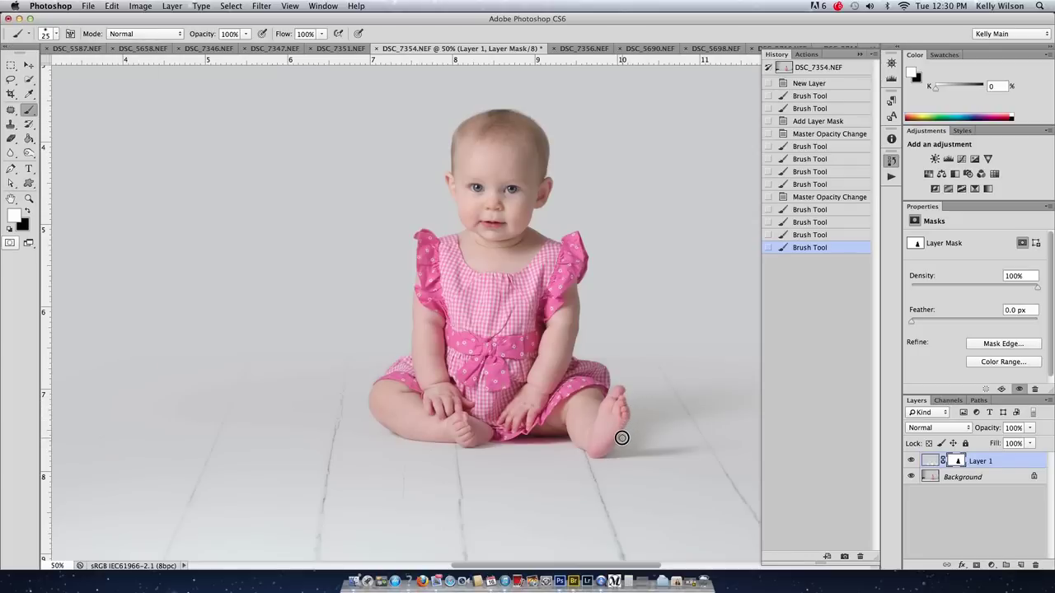
{"action": "left_click_drag", "start_coordinate": [603, 460], "coordinate": [597, 463]}
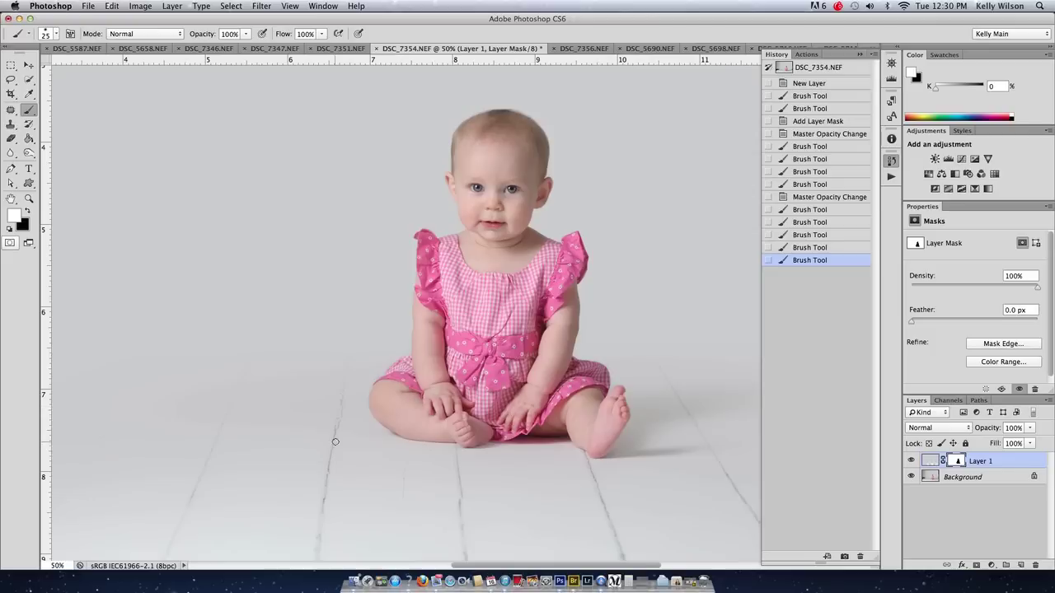
Step: Switch back to black and reveal more of the dress and right arm
{"action": "scroll", "coordinate": [313, 393], "scroll_direction": "up", "scroll_amount": 3}
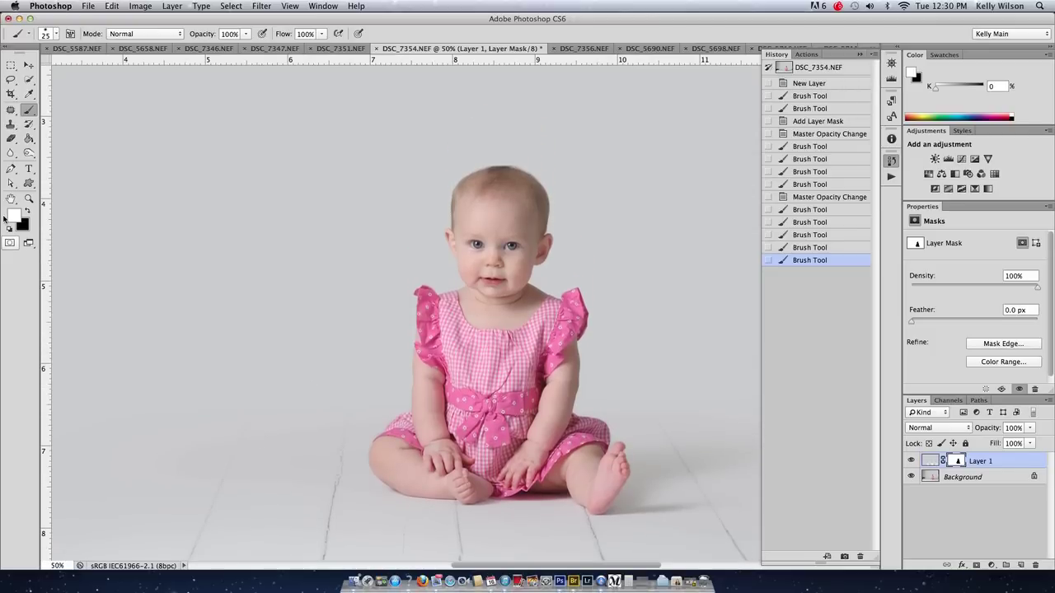
{"action": "left_click", "coordinate": [26, 210]}
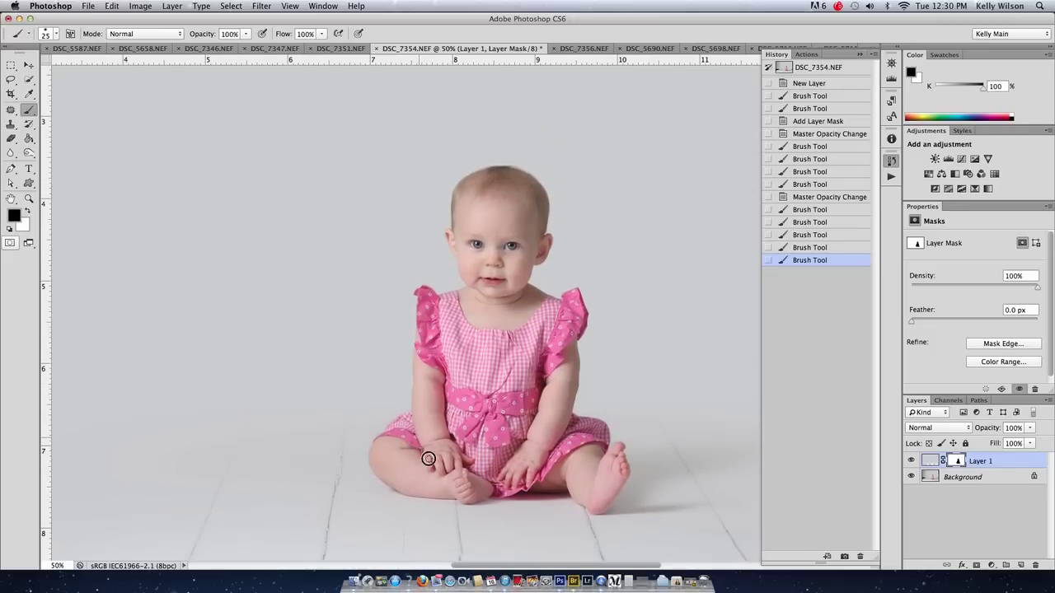
{"action": "mouse_move", "coordinate": [492, 355]}
{"action": "left_mouse_down"}
{"action": "mouse_move", "coordinate": [524, 346]}
{"action": "mouse_move", "coordinate": [554, 378]}
{"action": "mouse_move", "coordinate": [563, 344]}
{"action": "left_mouse_up"}
Step: Zoom out to 25% to view the whole photo and grey backdrop
{"action": "left_click", "coordinate": [29, 198]}
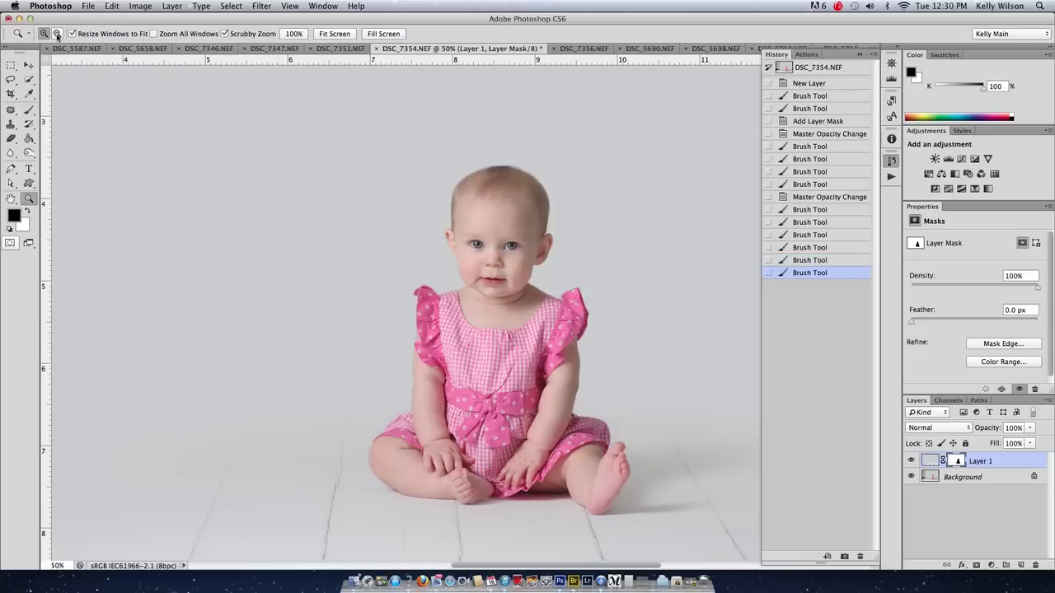
{"action": "left_click", "coordinate": [240, 236], "text": "alt"}
{"action": "left_click", "coordinate": [241, 236], "text": "alt"}
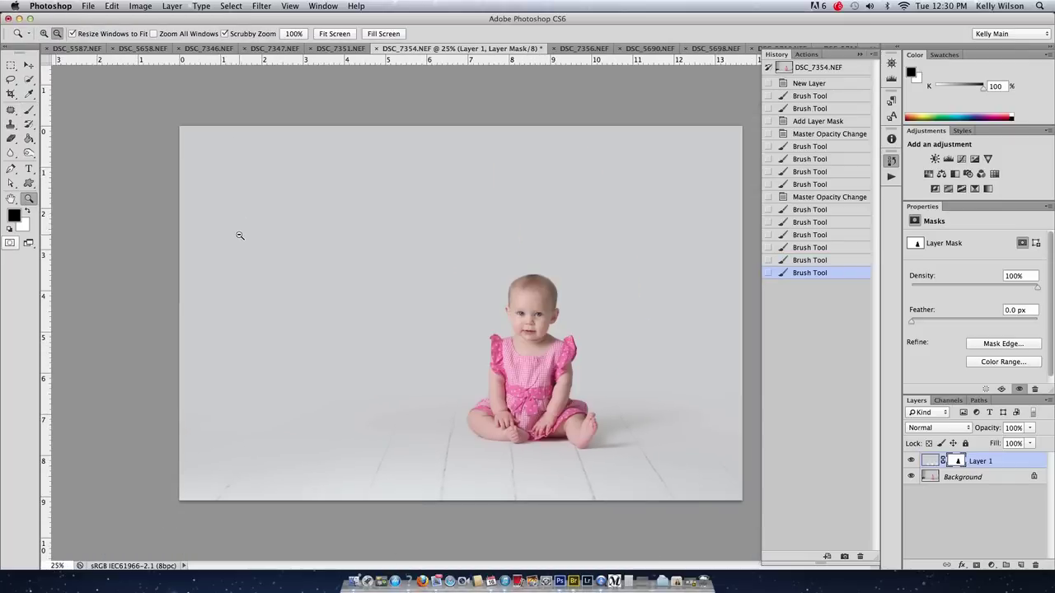